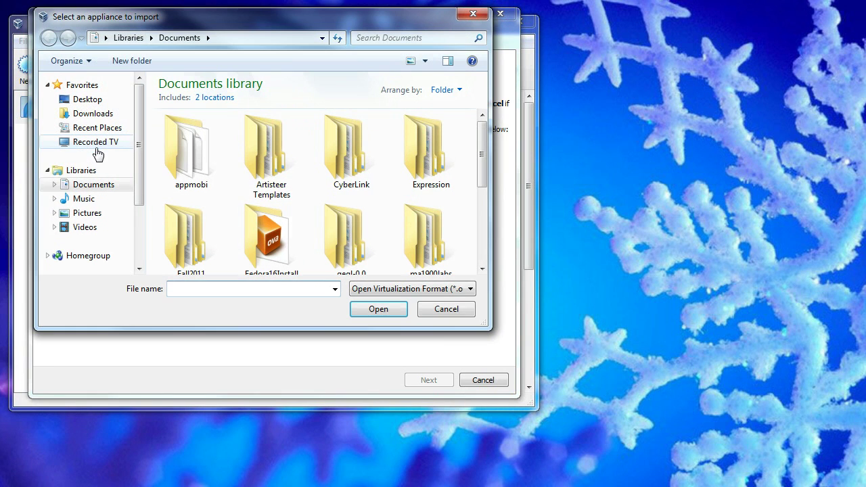
# Step: Import the Fedora16Install appliance from the Fedora16Install folder in Documents, using the suggested import settings
pyautogui.doubleClick(274, 225)
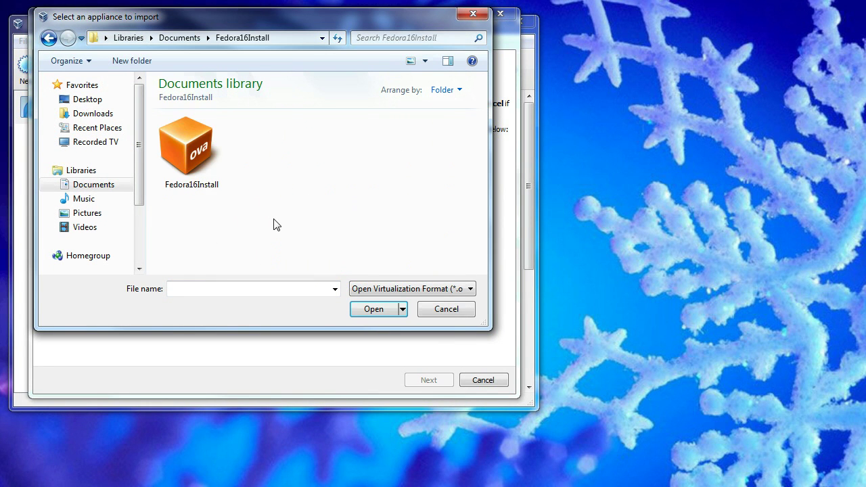
pyautogui.click(186, 174)
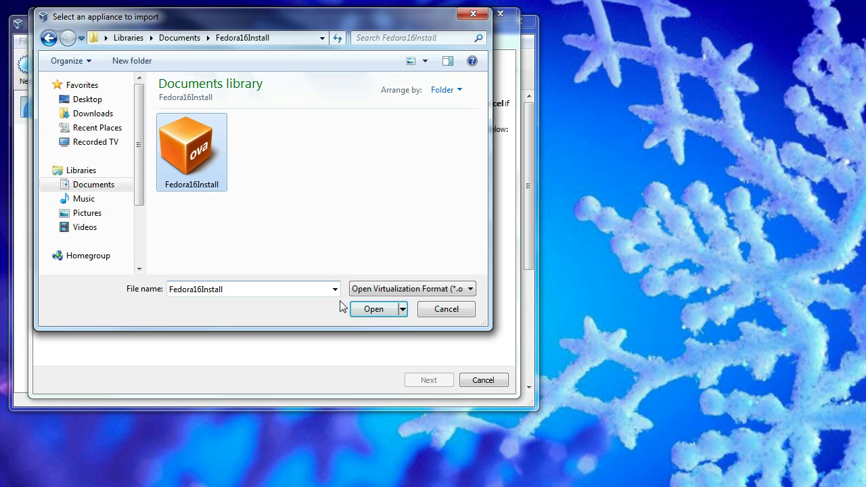
pyautogui.click(377, 310)
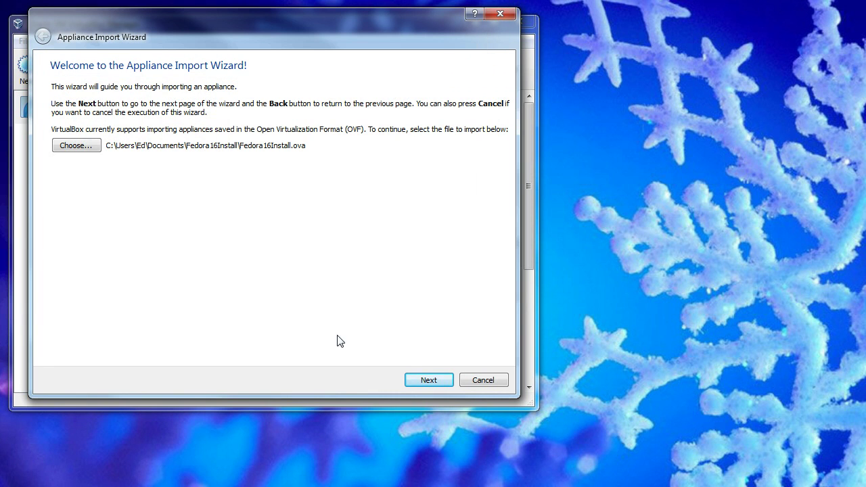
pyautogui.click(423, 383)
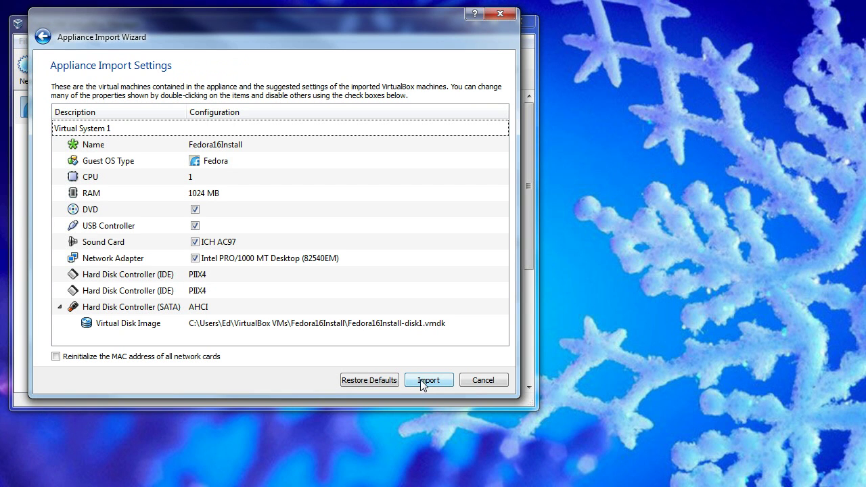
pyautogui.click(421, 381)
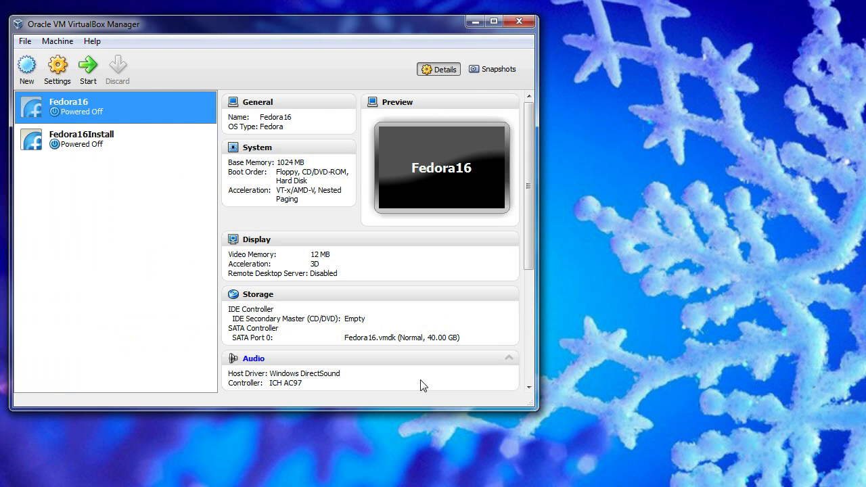
# Step: Review the motherboard, processor and acceleration settings of the Fedora16Install machine, and leave the settings without changing anything
pyautogui.click(82, 156)
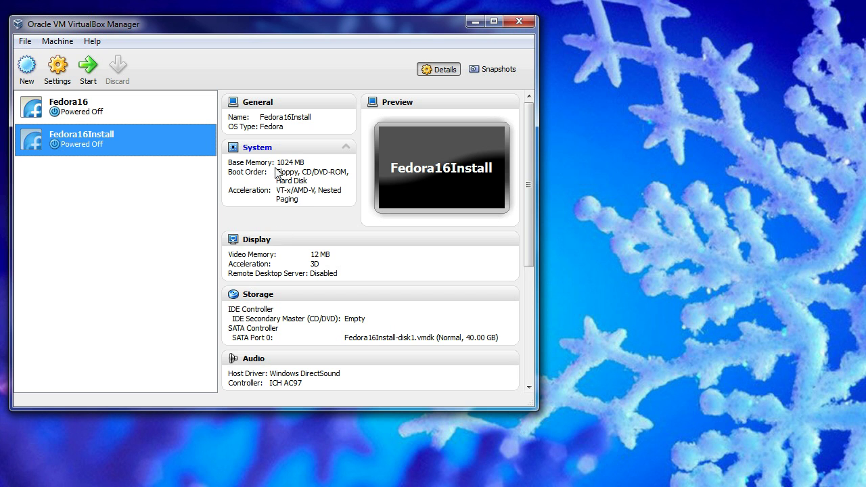
pyautogui.click(258, 153)
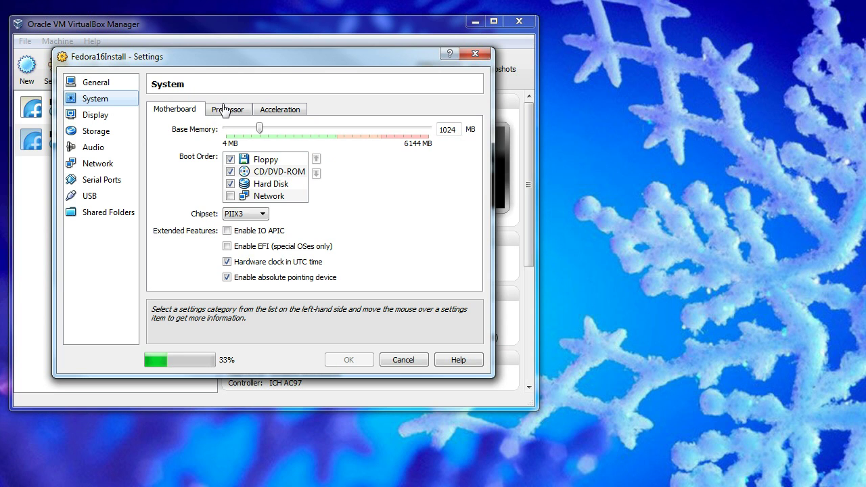
pyautogui.click(224, 110)
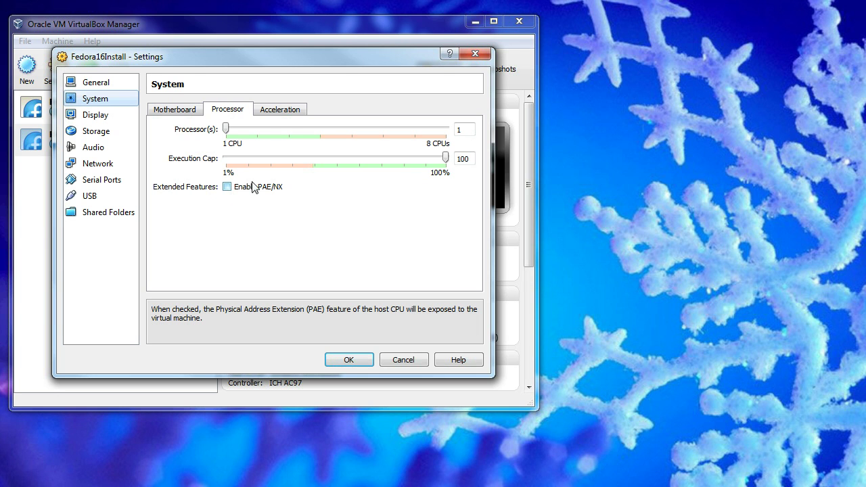
pyautogui.click(282, 114)
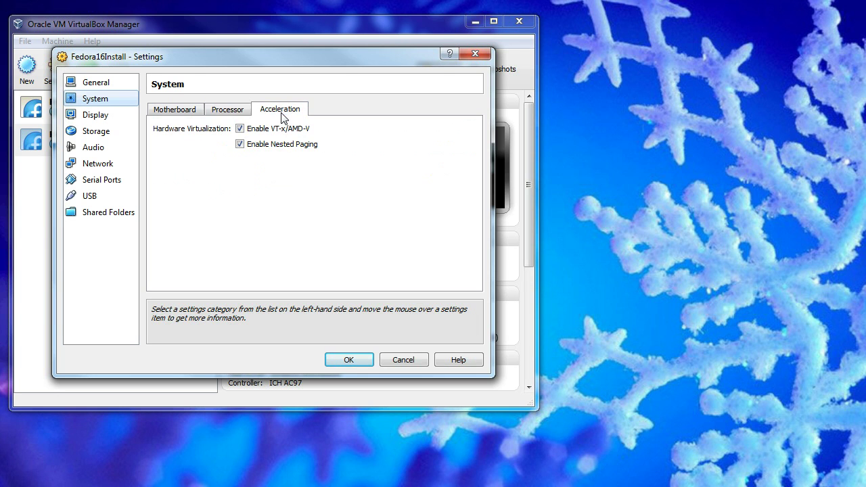
pyautogui.click(234, 112)
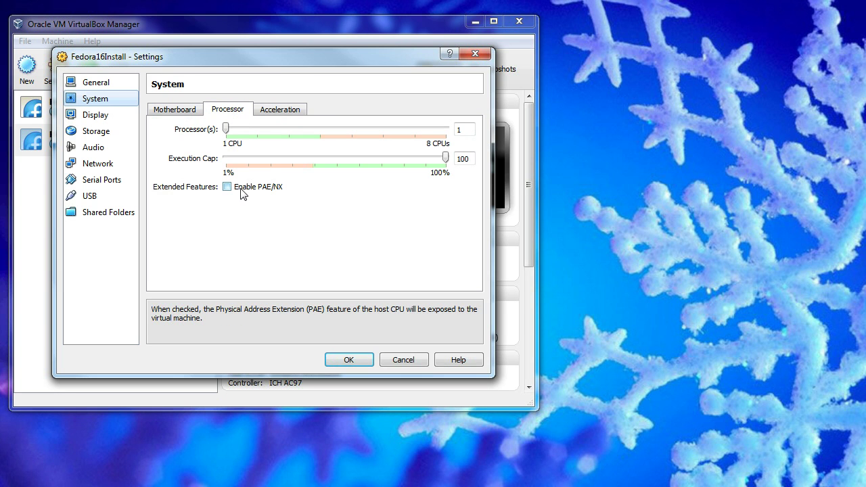
pyautogui.click(392, 358)
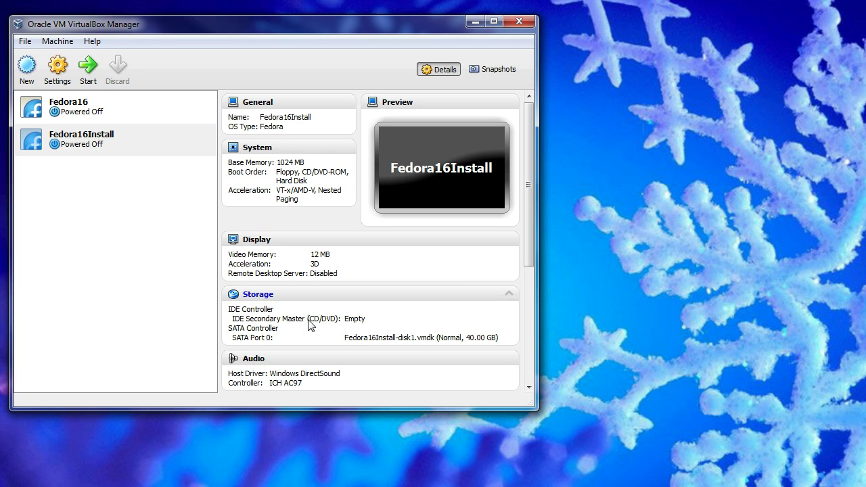
# Step: Attach the Fedora-16-i386-DVD image from Downloads to the empty IDE CD/DVD drive of Fedora16Install and save the storage settings
pyautogui.click(271, 298)
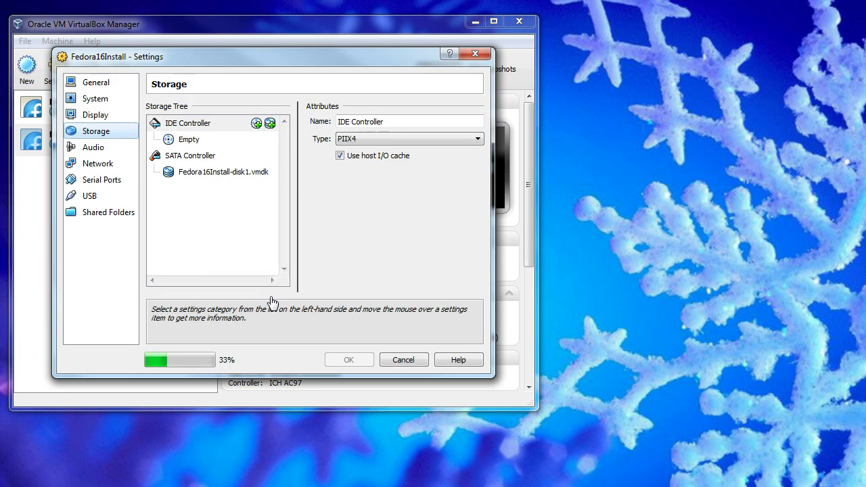
pyautogui.click(195, 142)
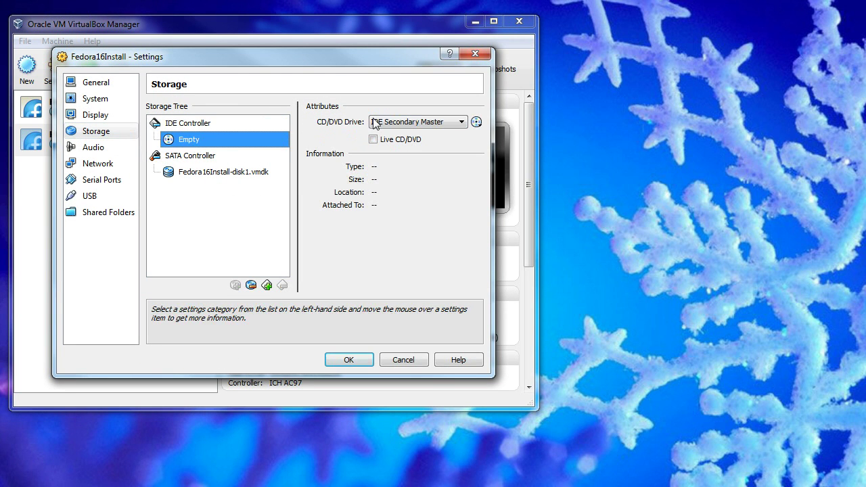
pyautogui.click(477, 123)
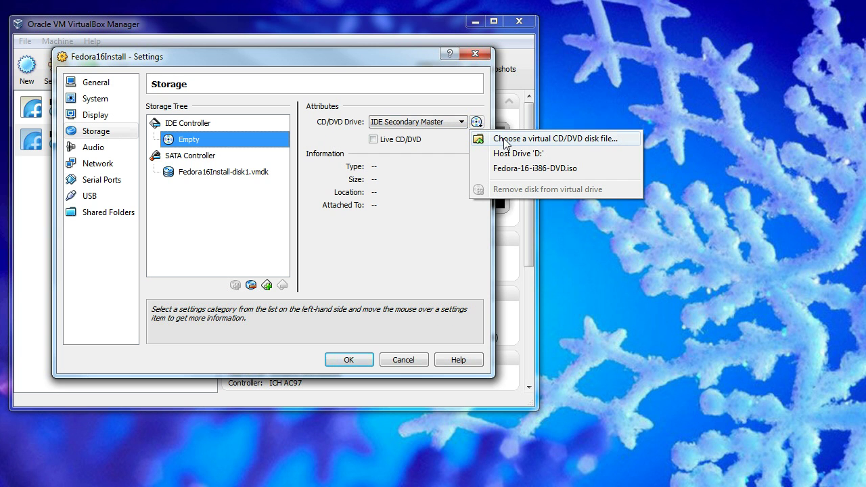
pyautogui.click(504, 139)
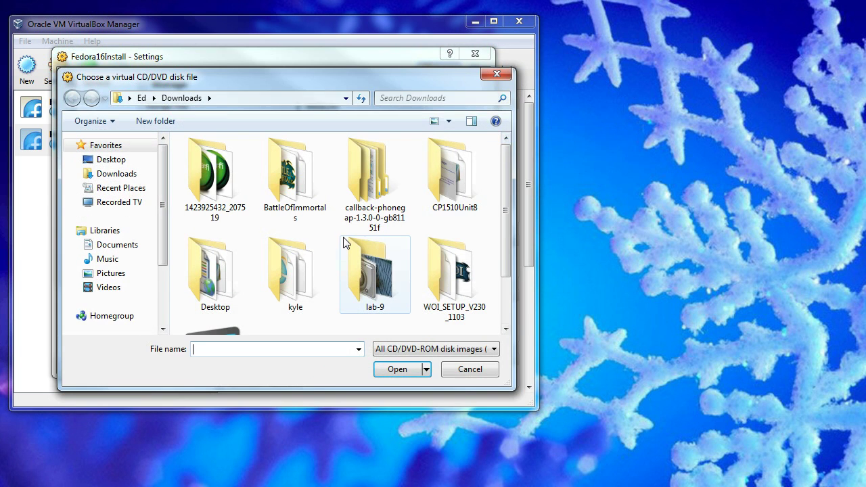
pyautogui.scroll(-2, 501, 326)
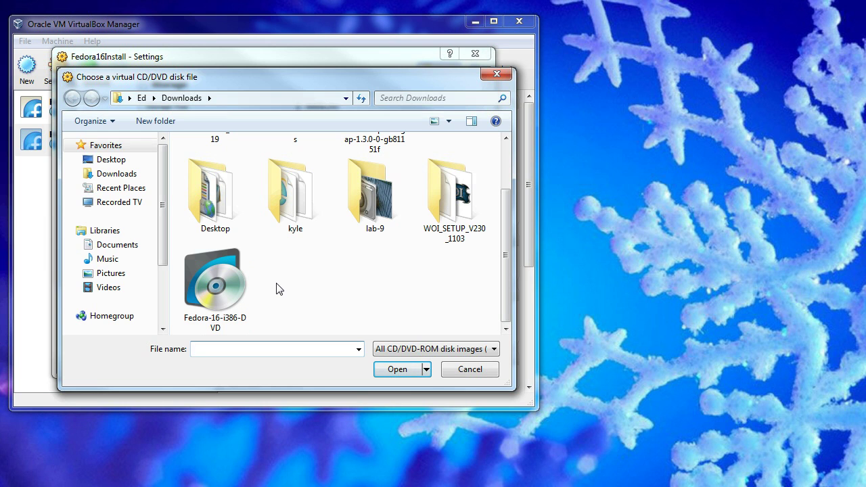
pyautogui.click(218, 288)
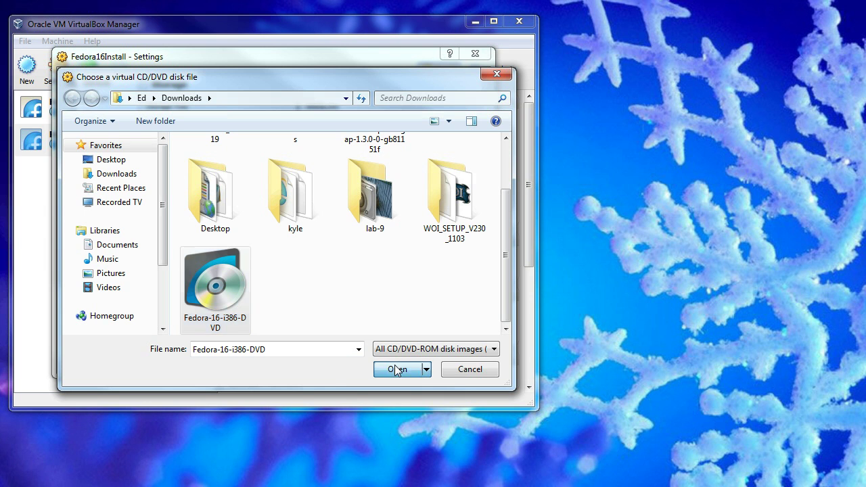
pyautogui.click(397, 370)
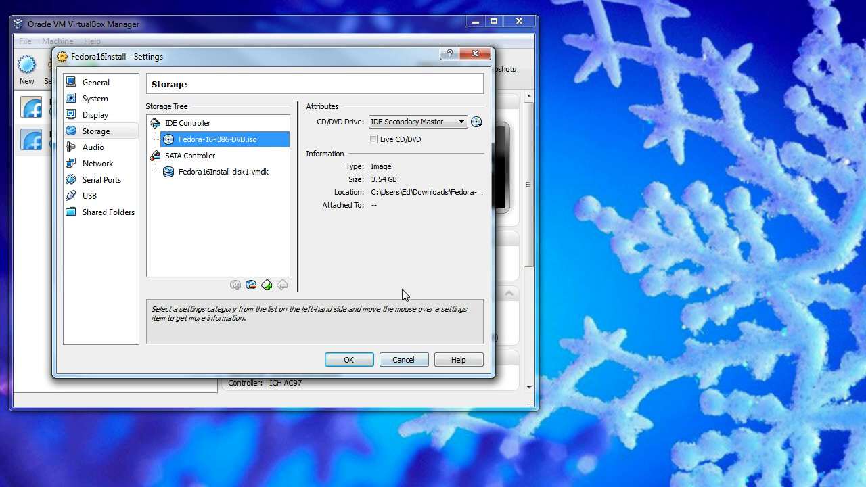
pyautogui.click(348, 360)
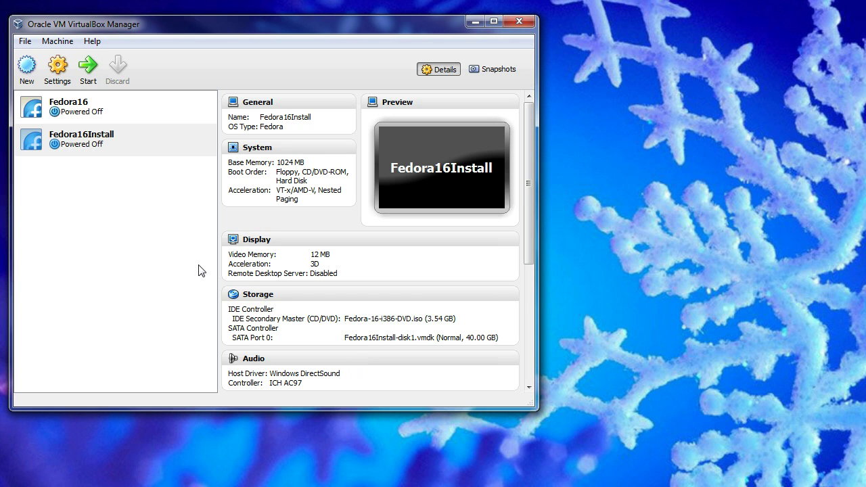
# Step: Start the Fedora16Install virtual machine and acknowledge the keyboard capture and color mode messages
pyautogui.click(120, 138)
pyautogui.click(88, 66)
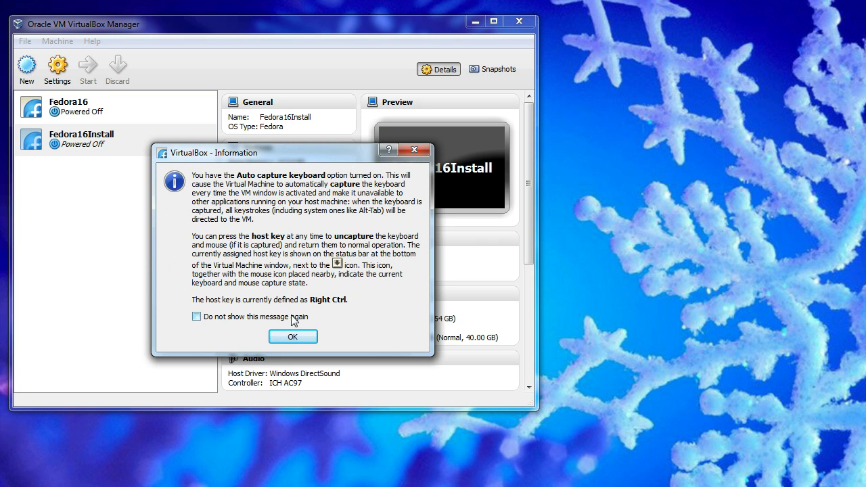
pyautogui.click(293, 337)
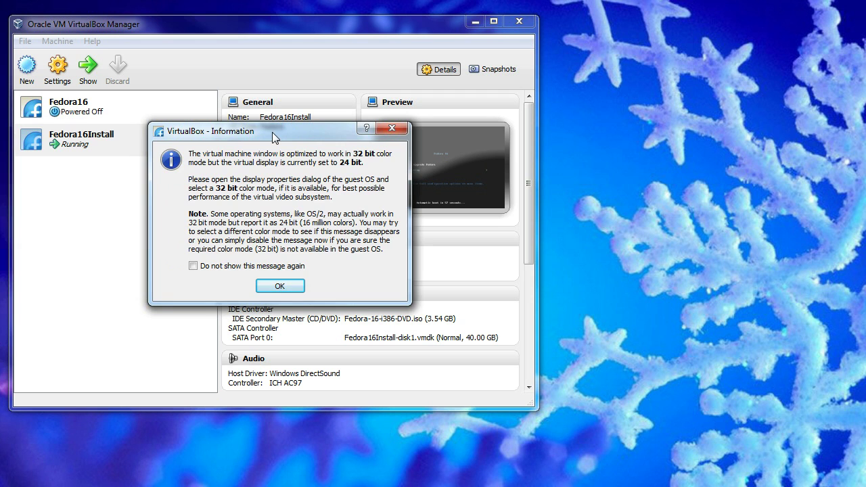
pyautogui.click(283, 283)
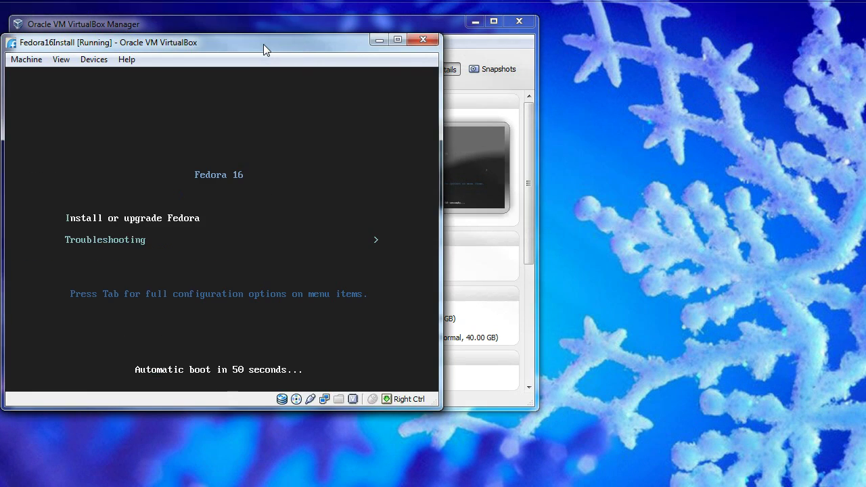
# Step: Reposition the virtual machine window, allow it to capture mouse and keyboard, and boot the "Install or upgrade Fedora" entry
pyautogui.moveTo(264, 45); pyautogui.dragTo(369, 52)
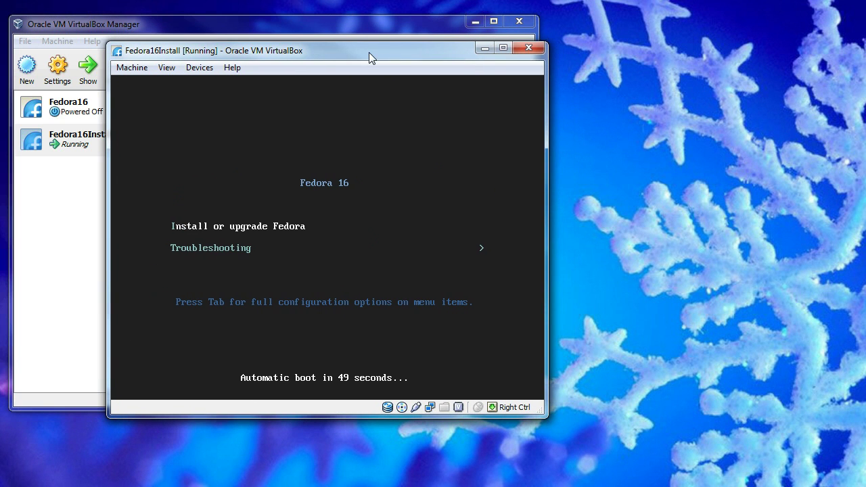
pyautogui.click(364, 125)
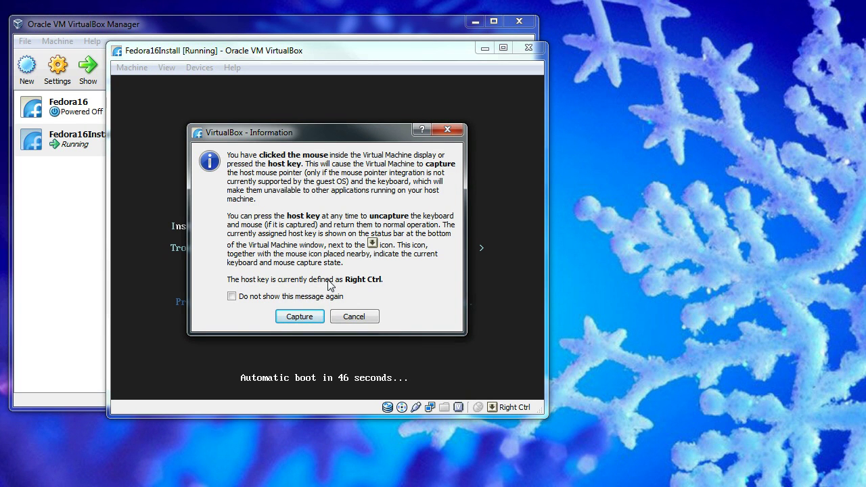
pyautogui.click(300, 319)
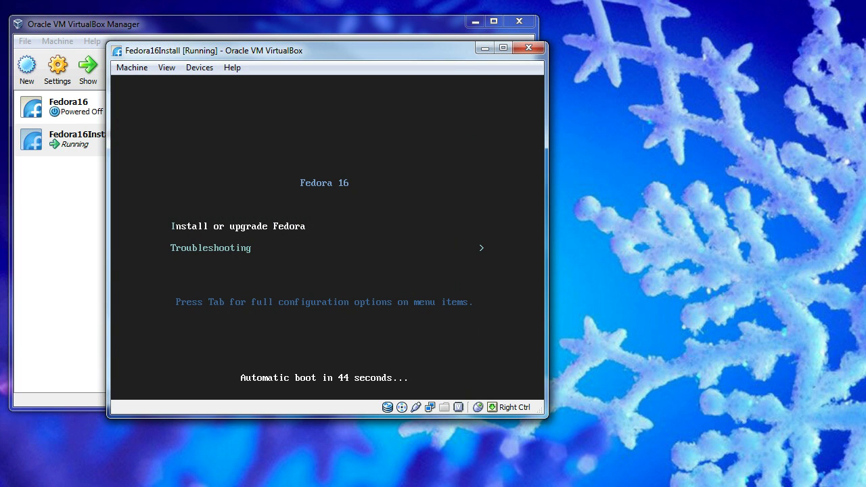
pyautogui.press('Return')
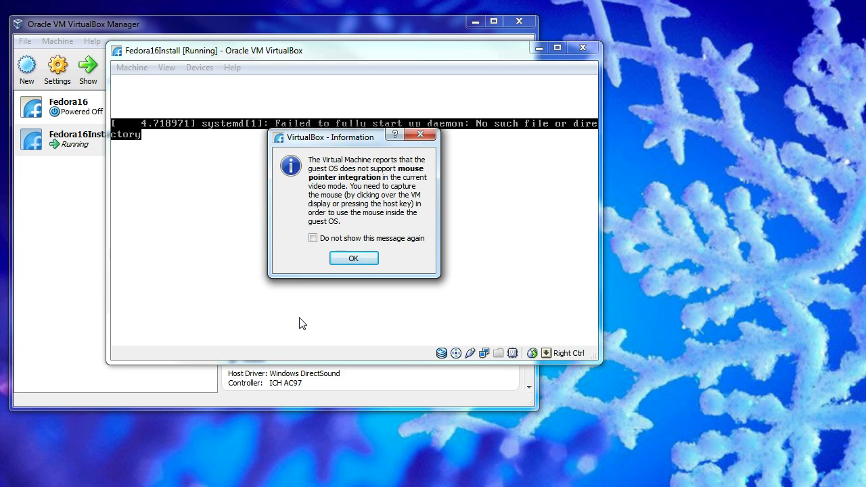
# Step: Dismiss the mouse integration message, return input to the virtual machine and skip the installation media test
pyautogui.press('Return')
pyautogui.click(301, 324)
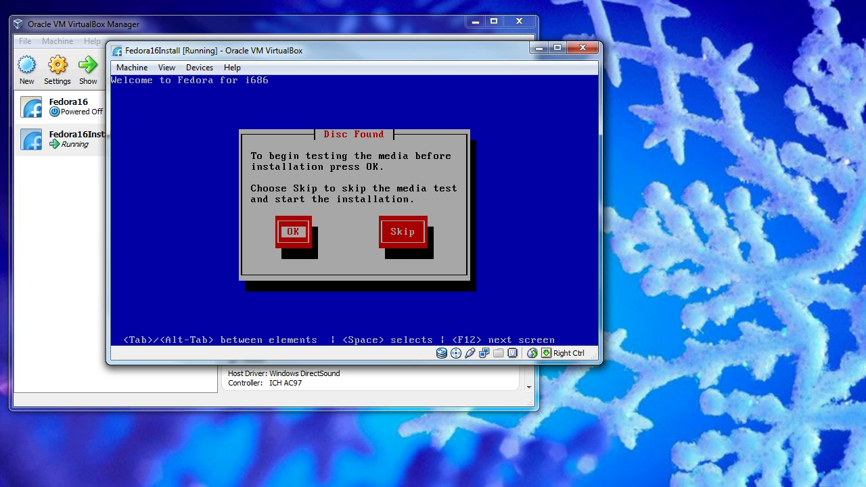
pyautogui.press('Tab')
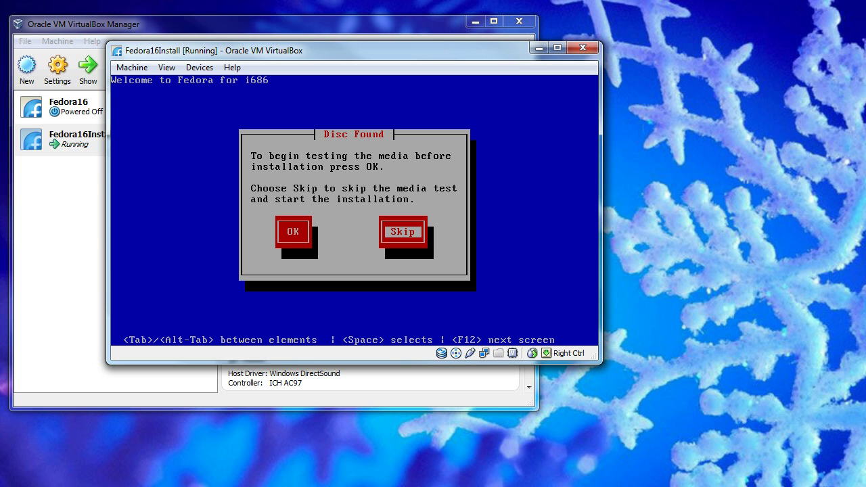
pyautogui.press('Return')
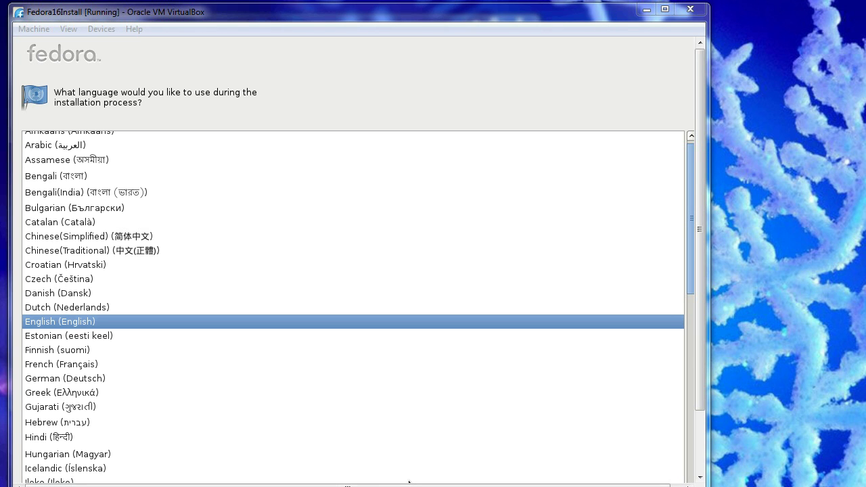
pyautogui.click(408, 482)
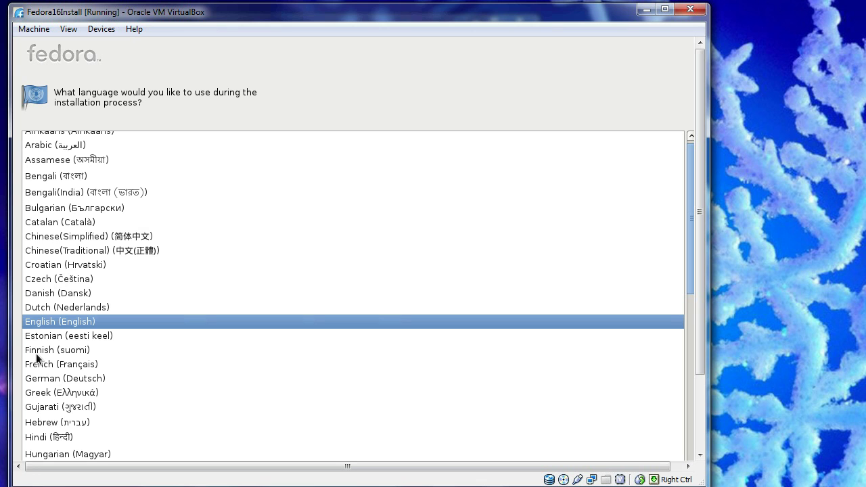
# Step: Switch to the blank Microsoft Word document and shift its window slightly over the virtual machine
pyautogui.hotkey('alt', 'Tab')
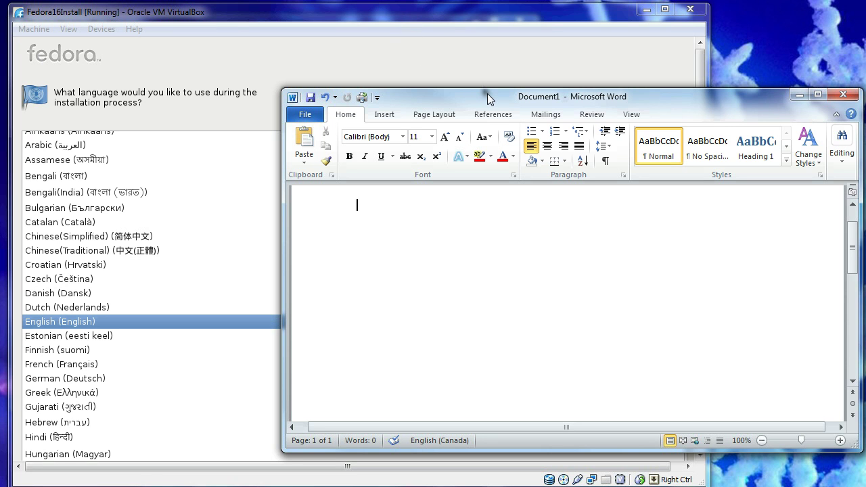
pyautogui.moveTo(488, 96); pyautogui.dragTo(492, 98)
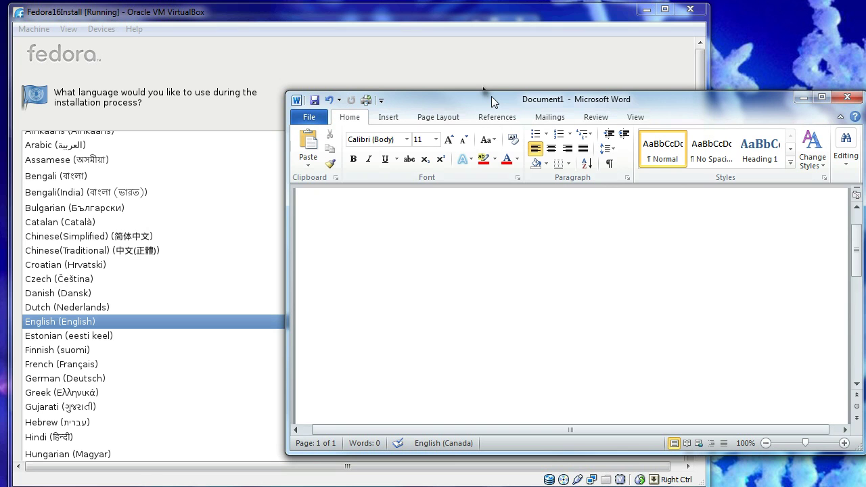
# Step: Return to the Fedora16Install virtual machine, save an installer screenshot of the language selection screen and acknowledge its message
pyautogui.click(432, 11)
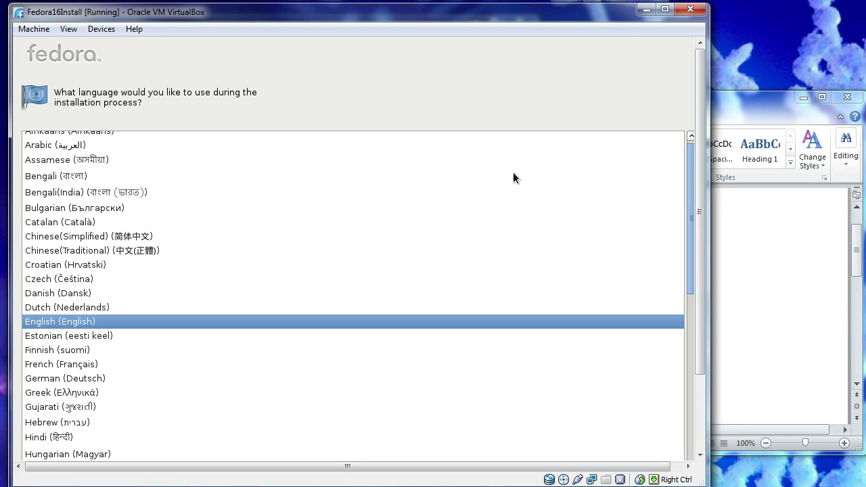
pyautogui.press('shift+Print')
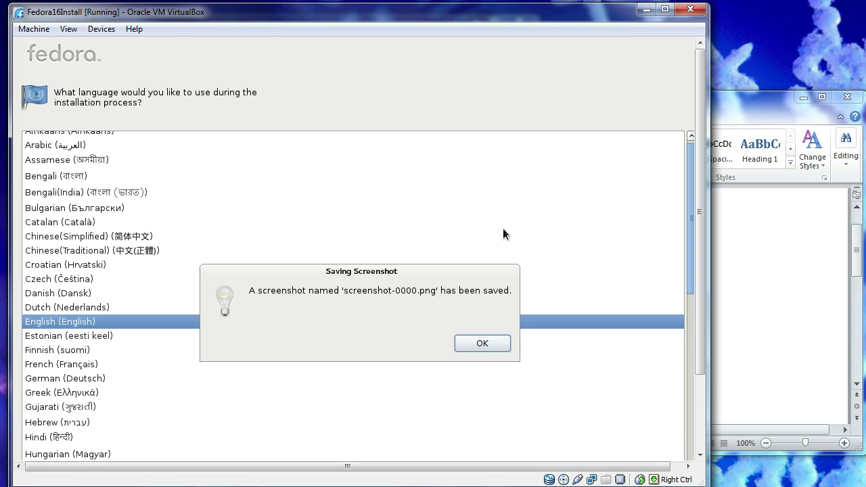
pyautogui.click(487, 349)
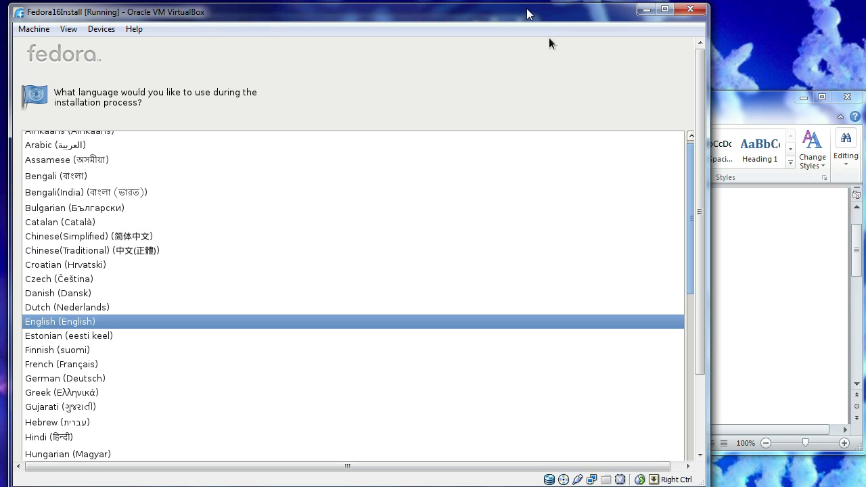
# Step: Switch to the Word document and paste the captured language selection screenshot into it
pyautogui.click(735, 101)
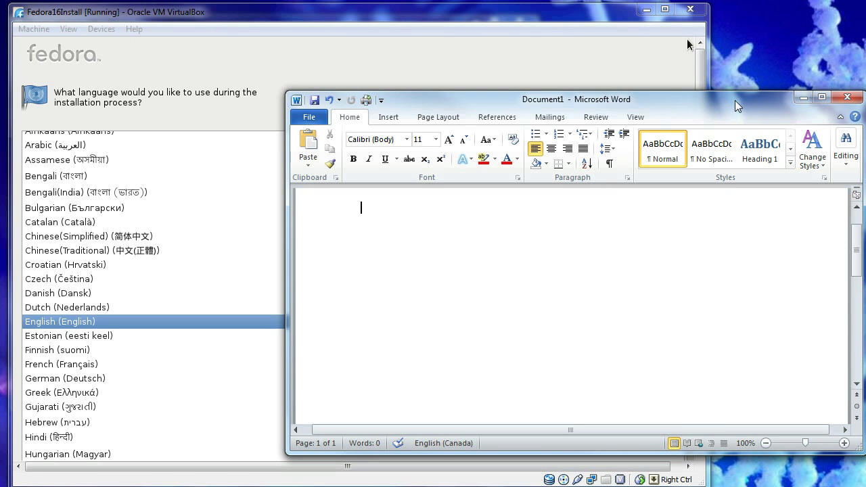
pyautogui.rightClick(608, 233)
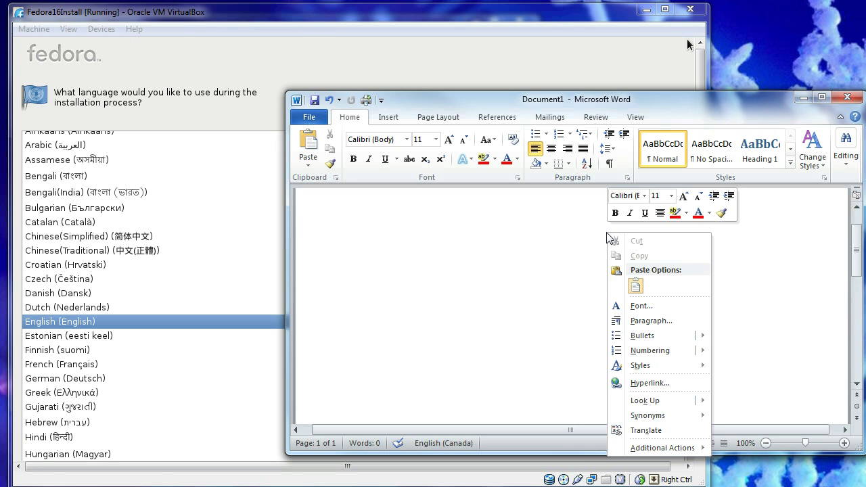
pyautogui.click(636, 285)
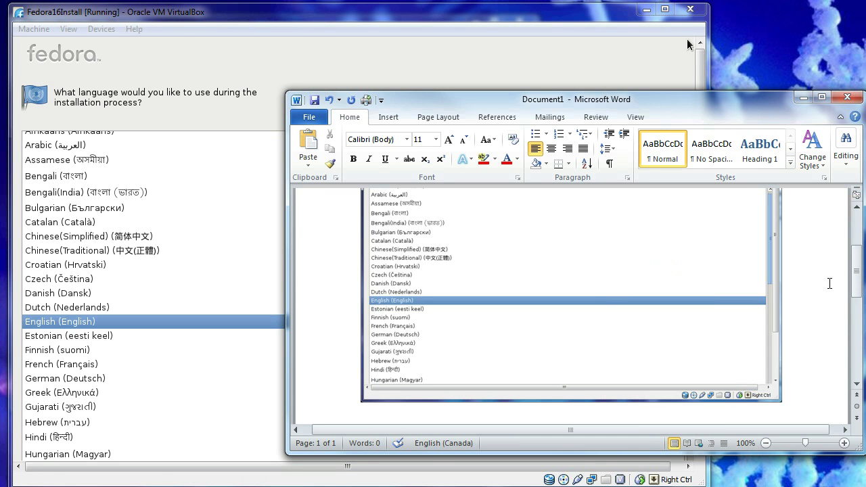
pyautogui.moveTo(854, 290)
pyautogui.mouseDown()
pyautogui.moveTo(846, 242)
pyautogui.moveTo(847, 274)
pyautogui.mouseUp()
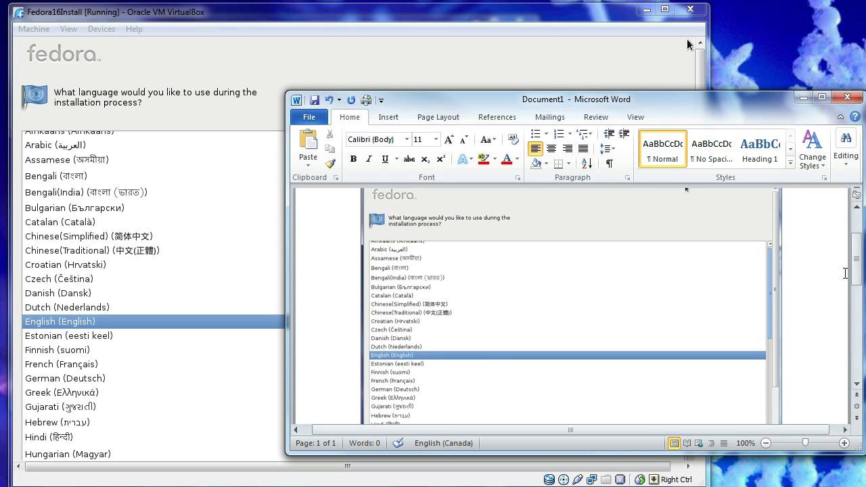
# Step: Return to the Fedora installer, accept English as the installation language and continue with the U.S. English keyboard
pyautogui.click(517, 37)
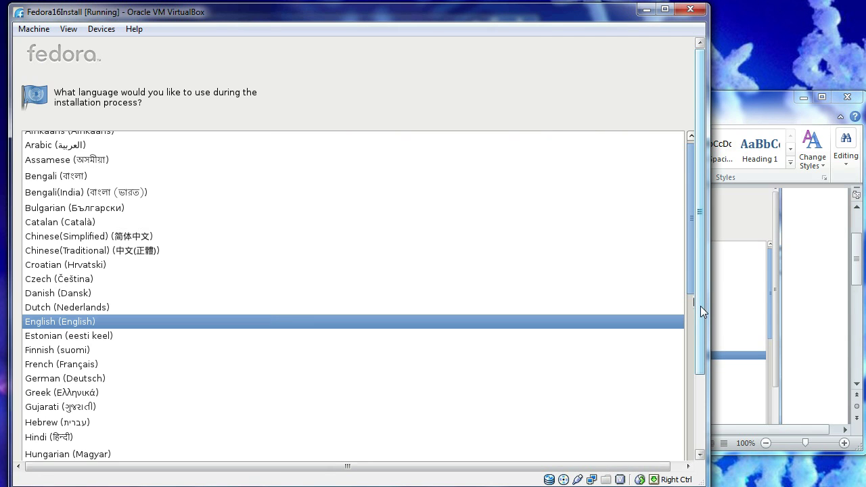
pyautogui.moveTo(701, 306); pyautogui.dragTo(690, 386)
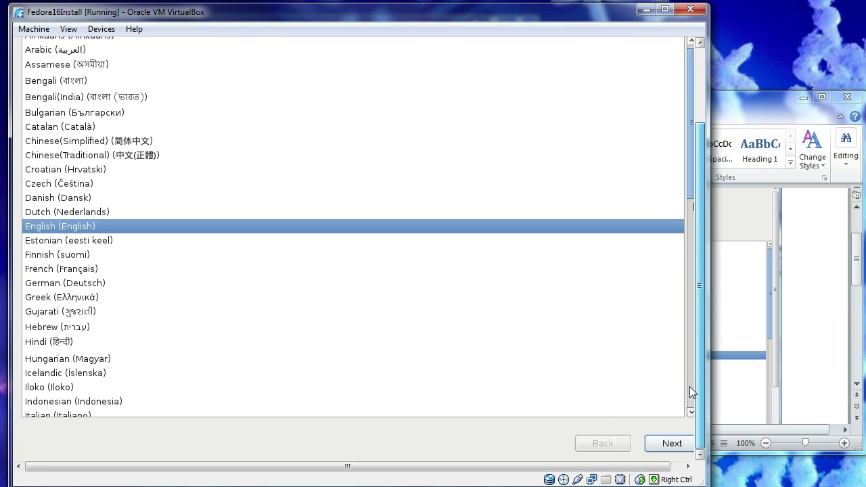
pyautogui.click(663, 438)
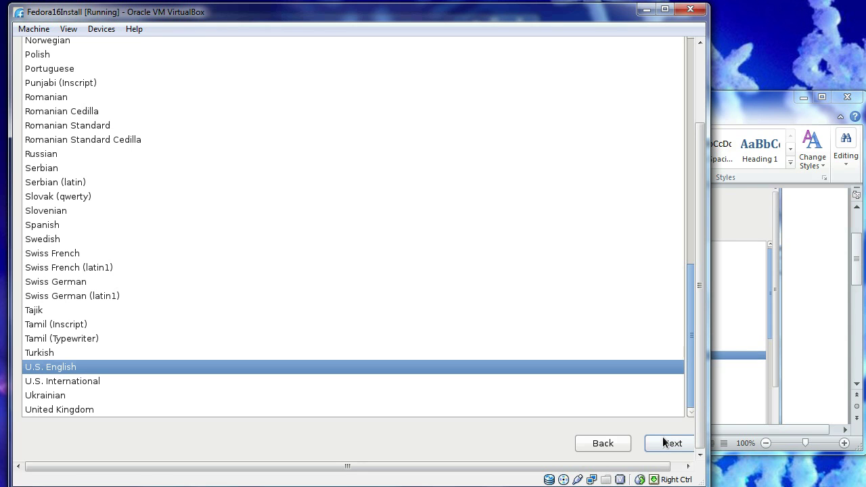
pyautogui.click(663, 439)
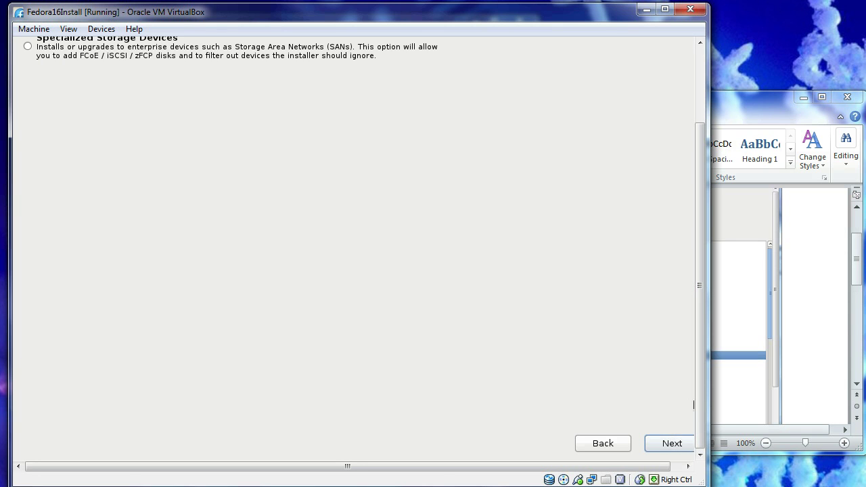
# Step: Show the storage device type options in the installer and paste their screenshot below the first image in the Word document
pyautogui.moveTo(700, 399); pyautogui.dragTo(686, 314)
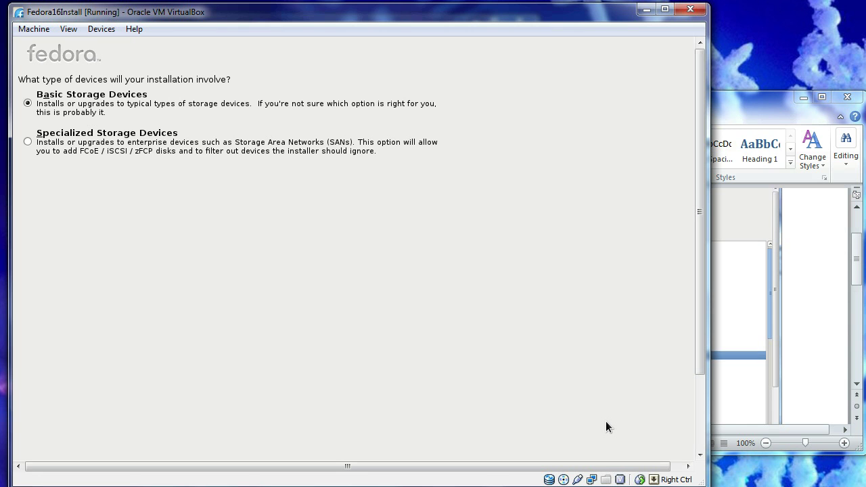
pyautogui.click(795, 333)
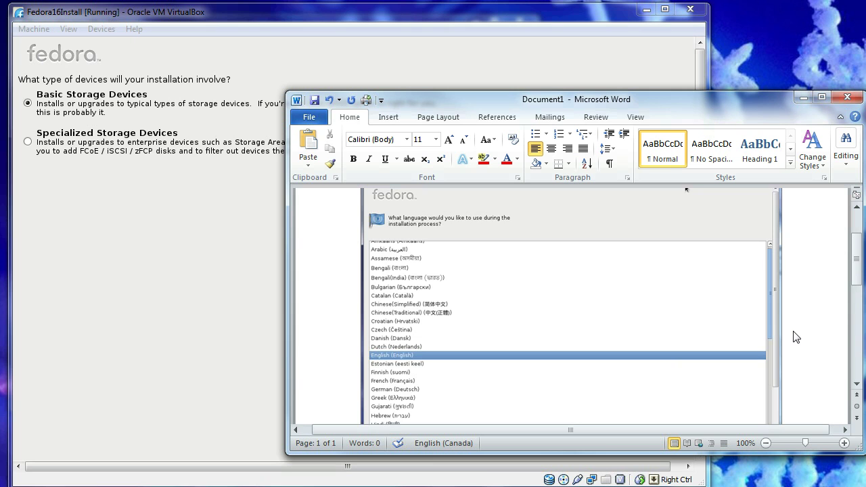
pyautogui.scroll(-2, 793, 334)
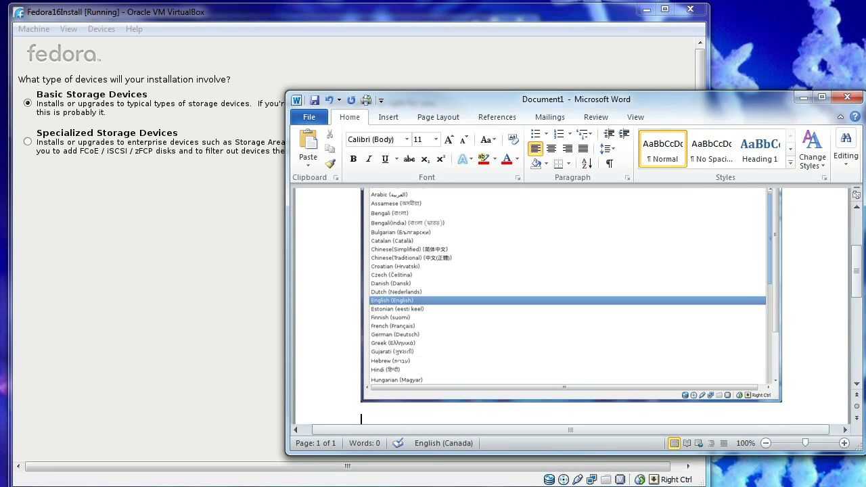
pyautogui.hotkey('ctrl', 'v')
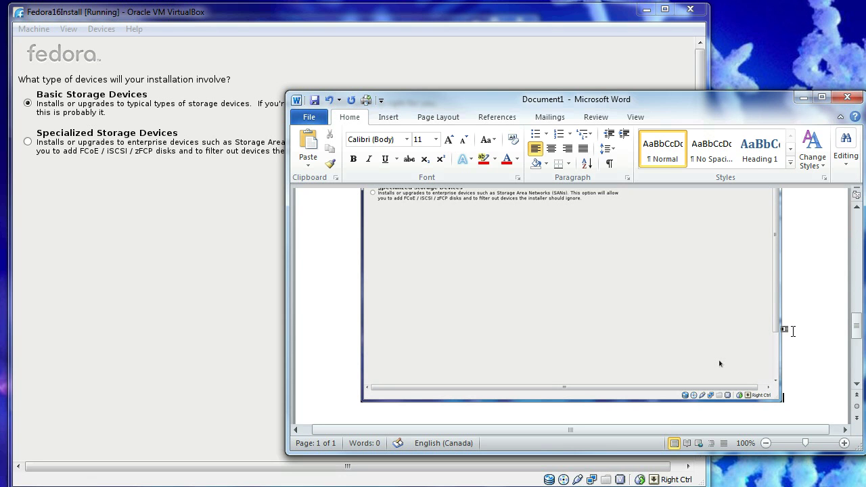
# Step: Return to the installer, proceed with Basic Storage Devices and choose to discard any data on the virtual hard disk
pyautogui.click(195, 391)
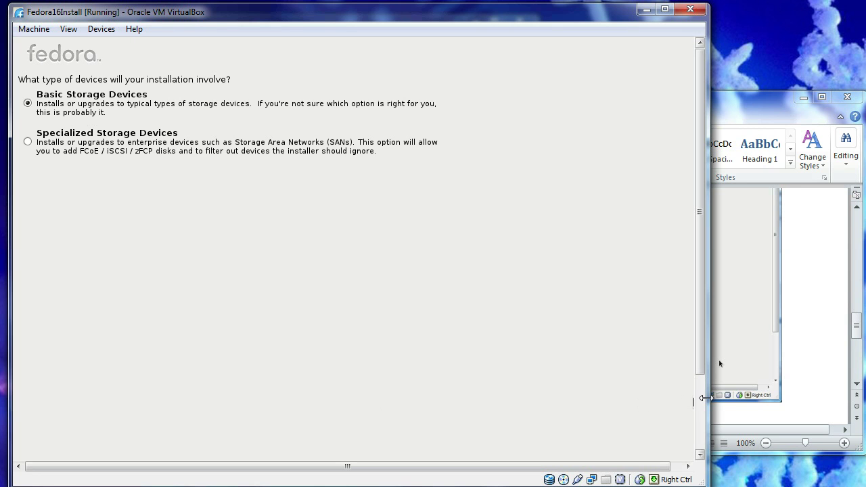
pyautogui.click(700, 402)
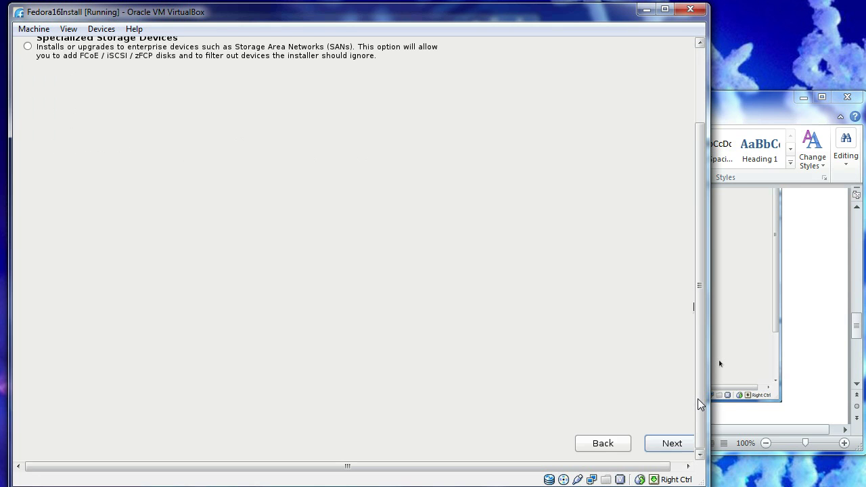
pyautogui.click(677, 443)
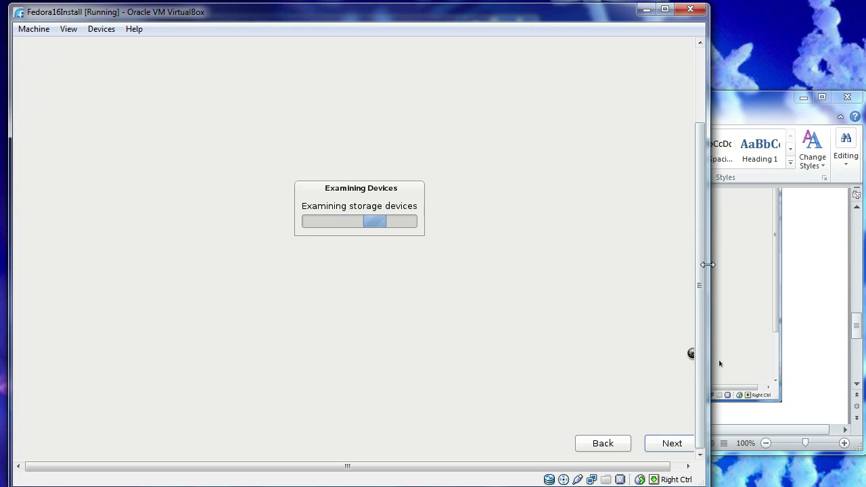
pyautogui.click(702, 104)
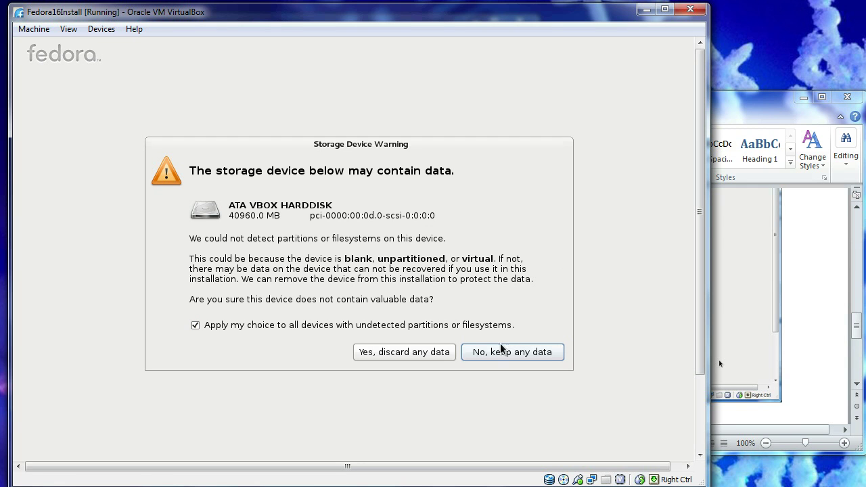
pyautogui.click(431, 354)
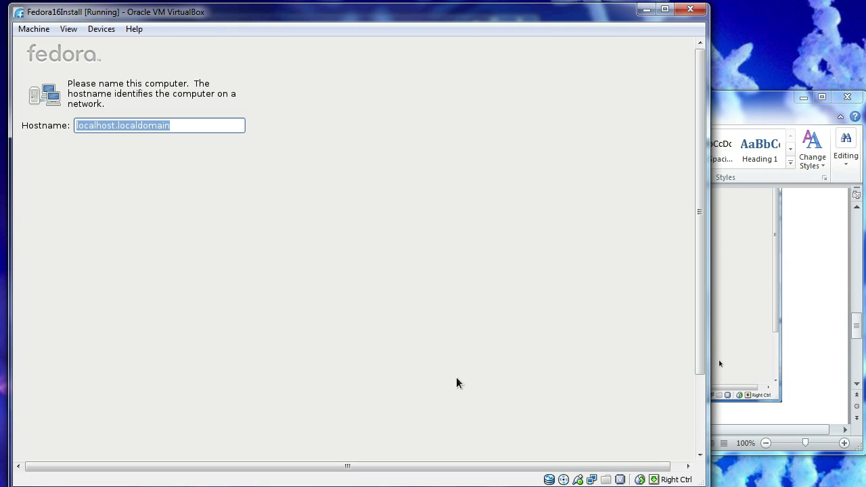
# Step: Accept the hostname localhost.localdomain and set the time zone to St Johns, America, continuing past both installer pages
pyautogui.click(700, 422)
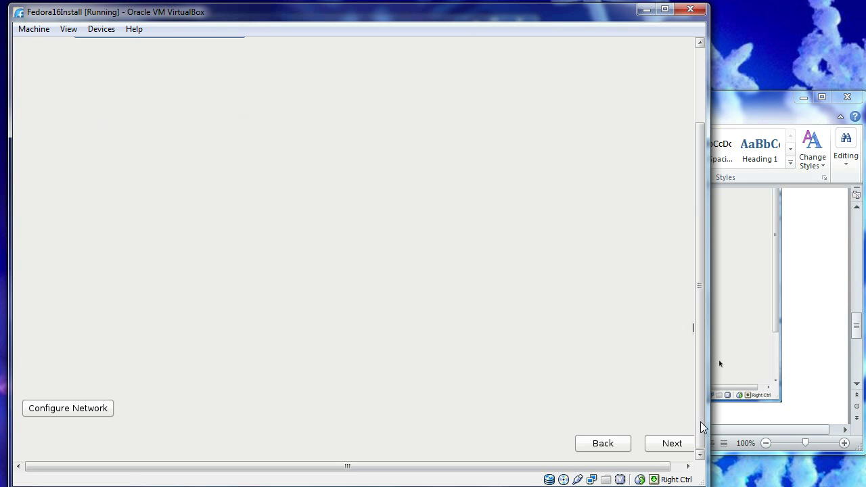
pyautogui.click(672, 444)
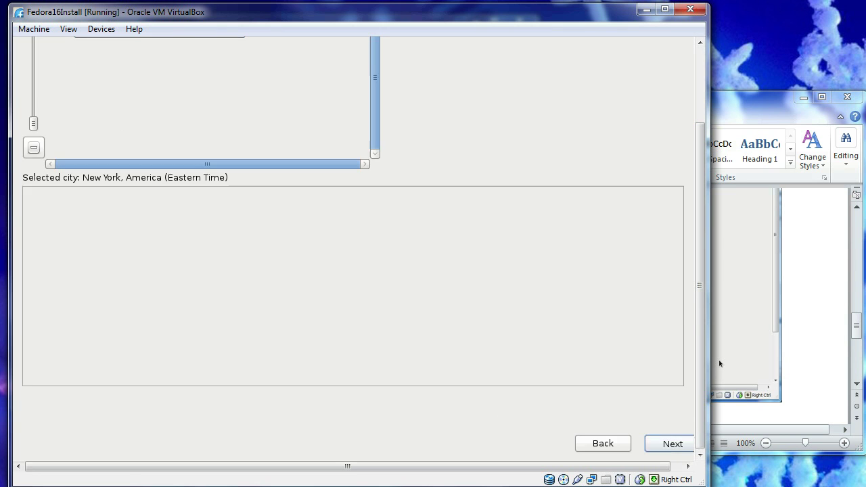
pyautogui.click(699, 103)
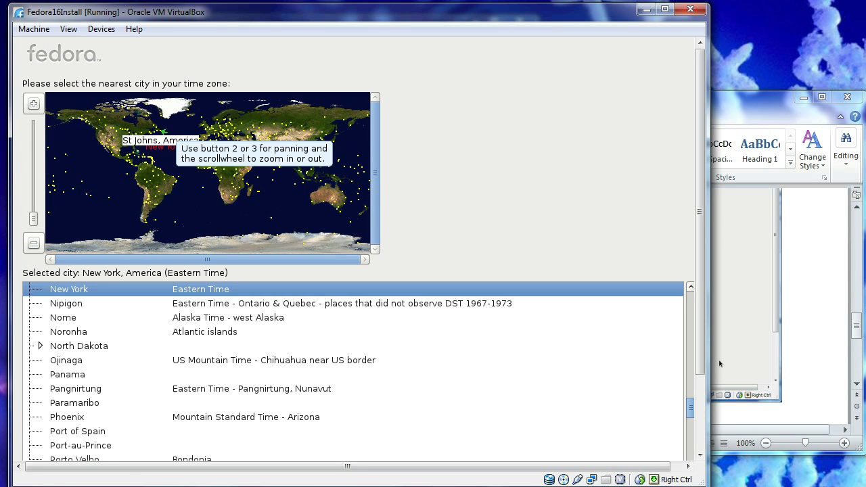
pyautogui.click(161, 132)
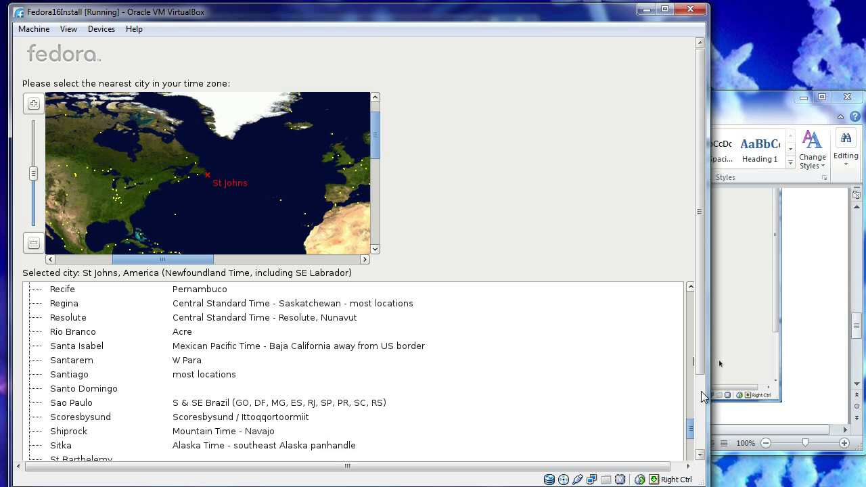
pyautogui.scroll(-2, 704, 392)
pyautogui.click(670, 443)
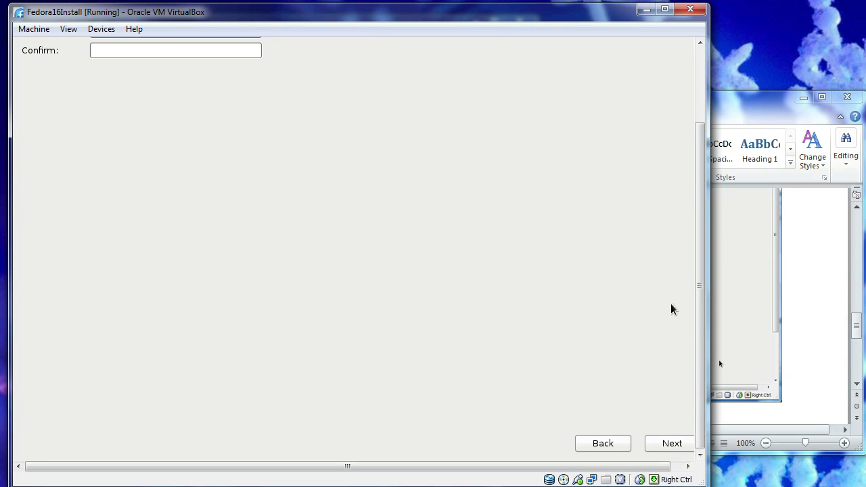
# Step: Enter and confirm the root password, and choose to use it anyway despite the weak password warning
pyautogui.click(698, 98)
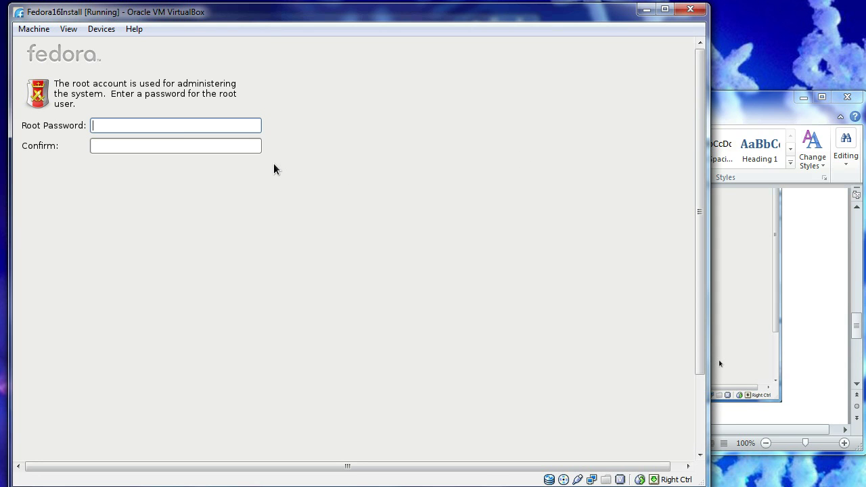
pyautogui.write('••••••••••')
pyautogui.press('Tab')
pyautogui.write('••••••')
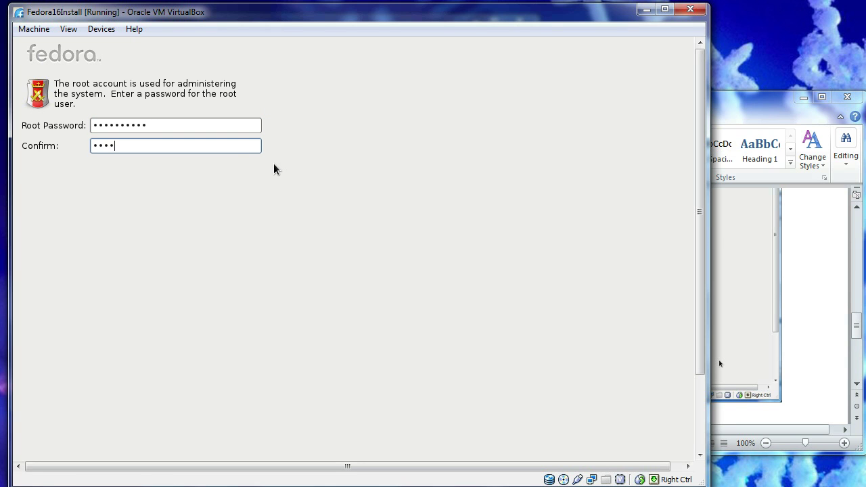
pyautogui.write('••••')
pyautogui.click(698, 391)
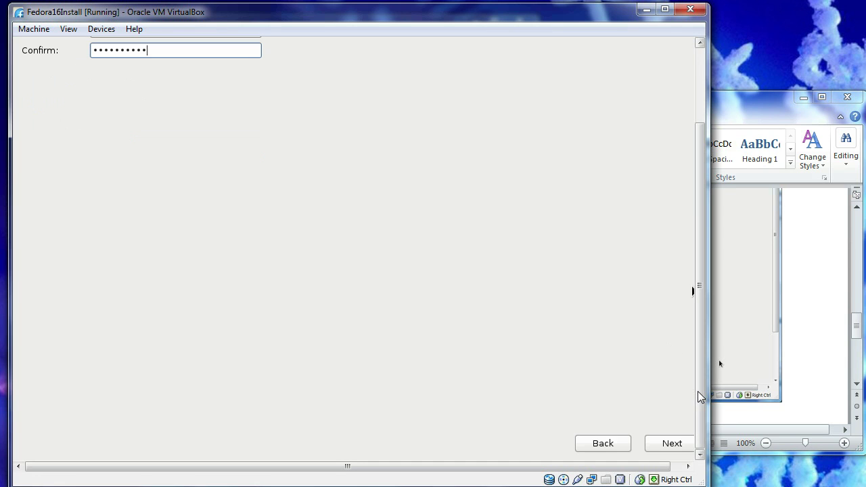
pyautogui.click(661, 441)
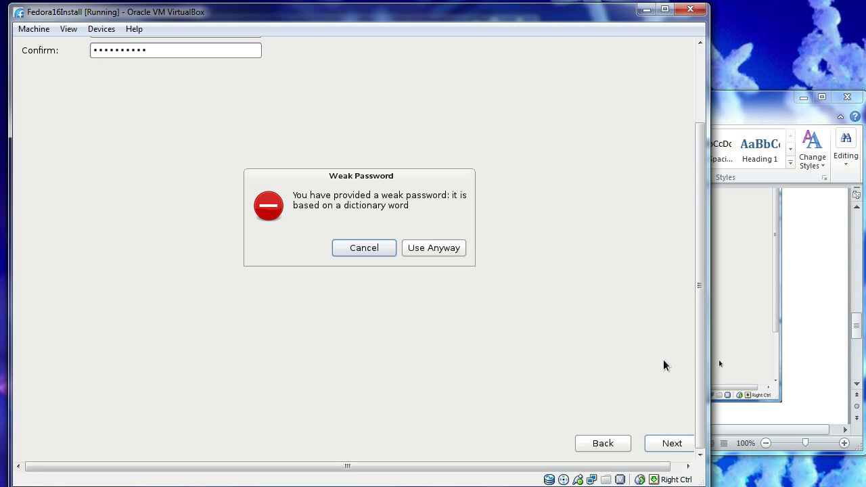
pyautogui.click(426, 248)
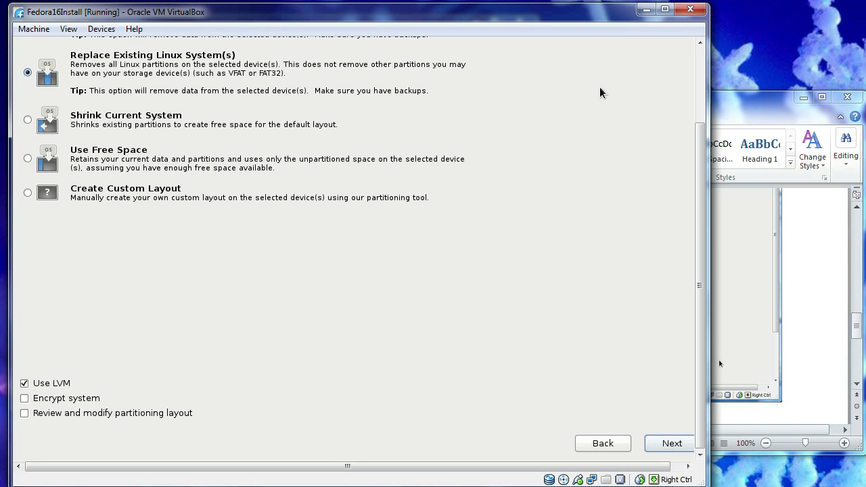
# Step: Proceed with the Replace Existing Linux System(s) layout using LVM and write the partitioning changes to disk
pyautogui.click(701, 42)
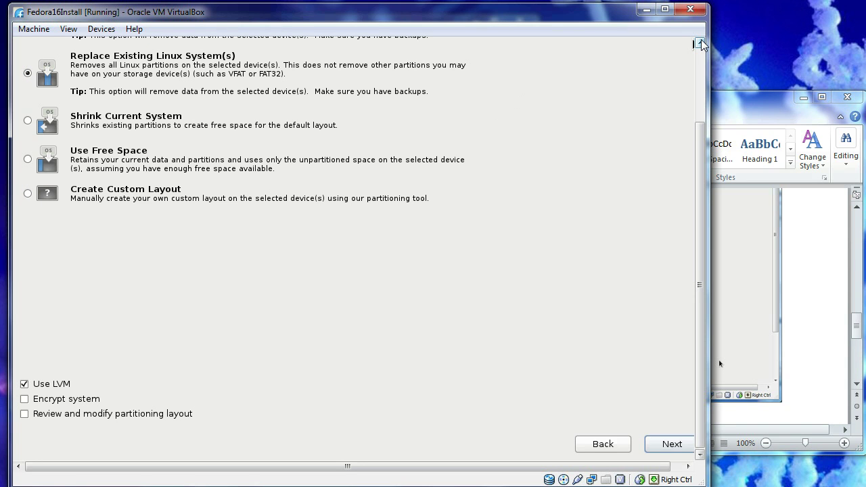
pyautogui.click(702, 42)
pyautogui.click(701, 42)
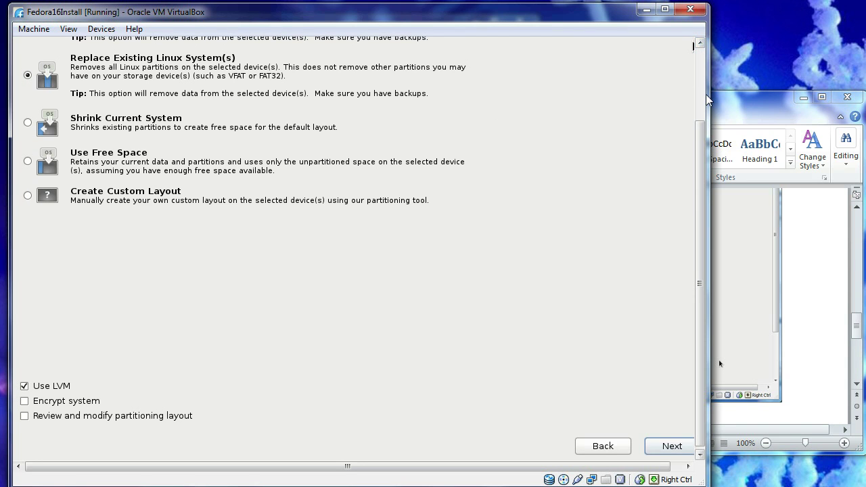
pyautogui.moveTo(699, 139); pyautogui.dragTo(697, 104)
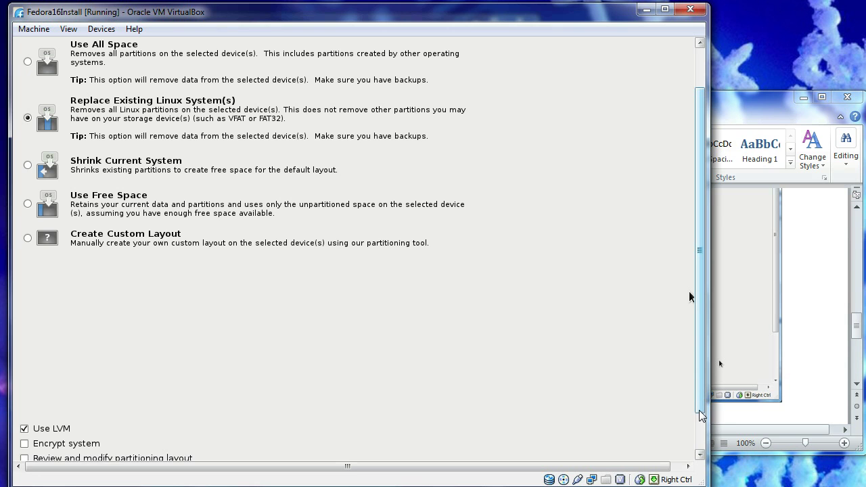
pyautogui.scroll(-2, 689, 297)
pyautogui.click(673, 442)
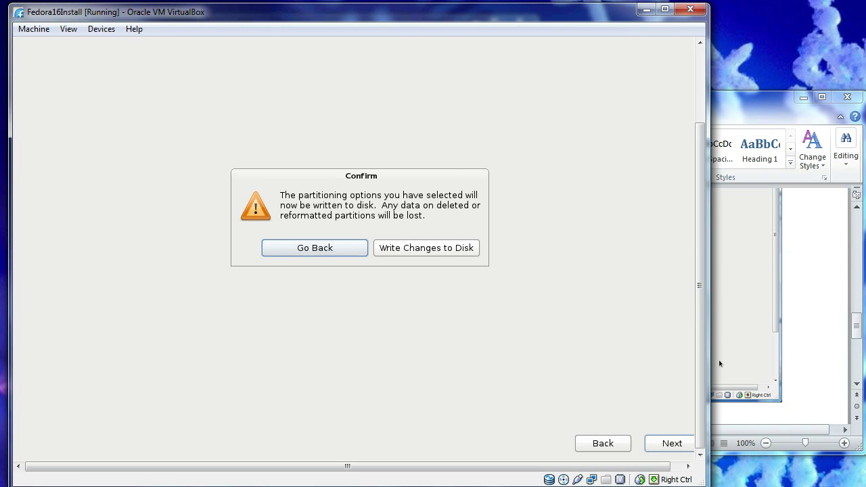
pyautogui.click(409, 247)
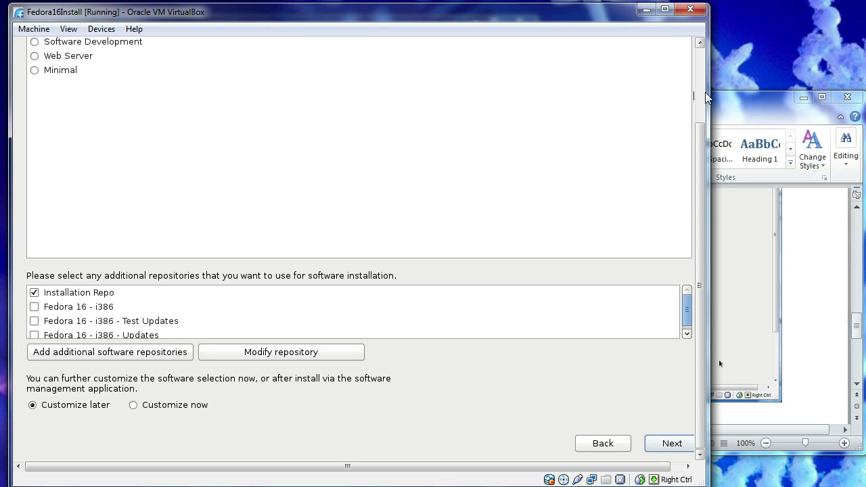
# Step: Examine the software sets and additional repositories offered for the Fedora installation
pyautogui.scroll(3, 706, 98)
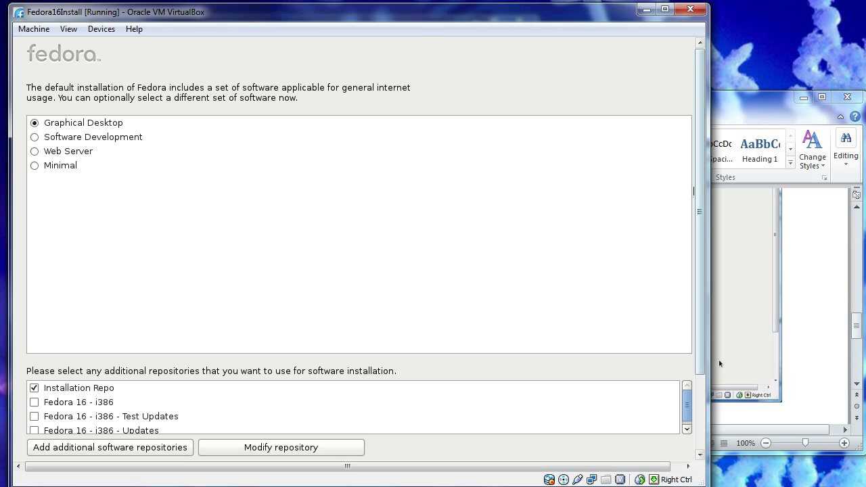